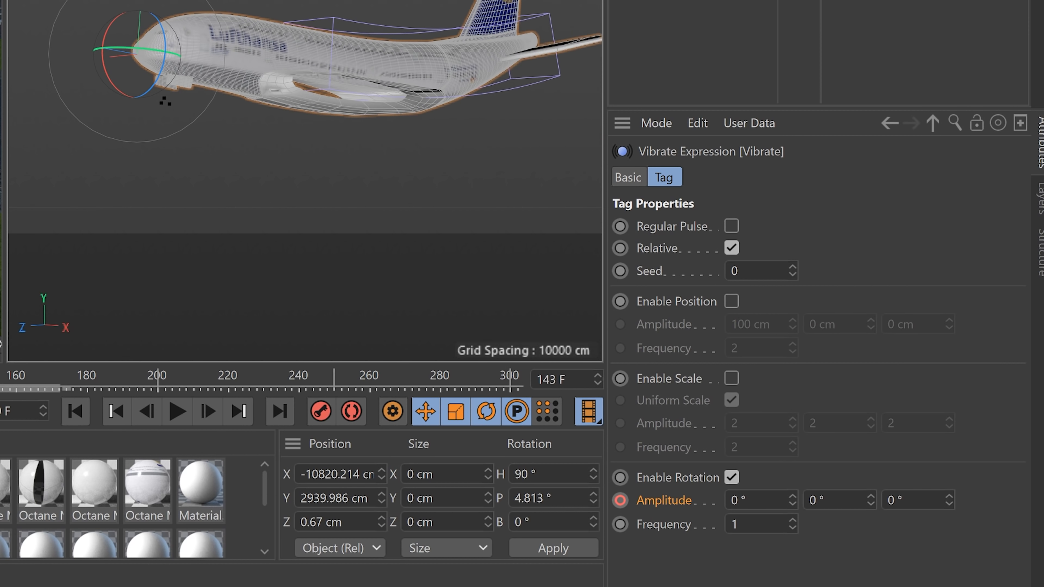
Keyframe the Vibrate tag's rotation amplitude at 0° on frame 143 and play the airplane's animation.
left_click(625, 504)
left_click(177, 413)
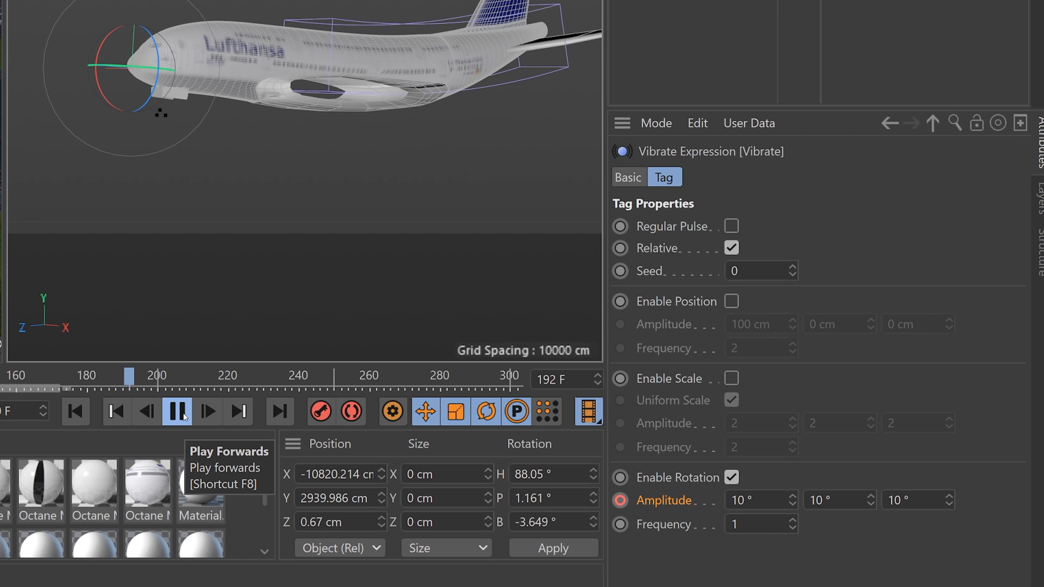
left_click(178, 412)
left_click(177, 411)
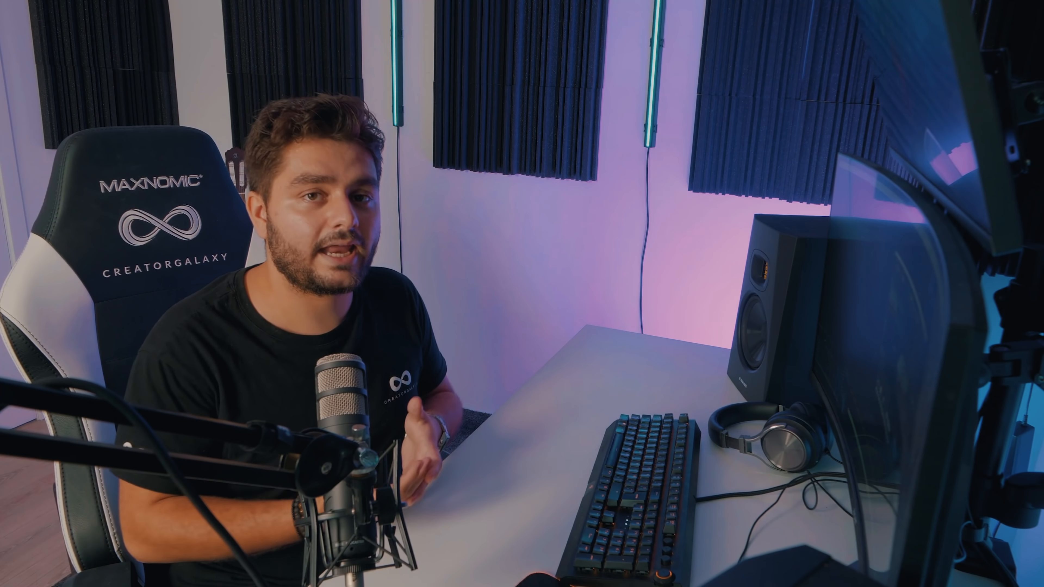
left_click_drag(342, 453, 339, 456)
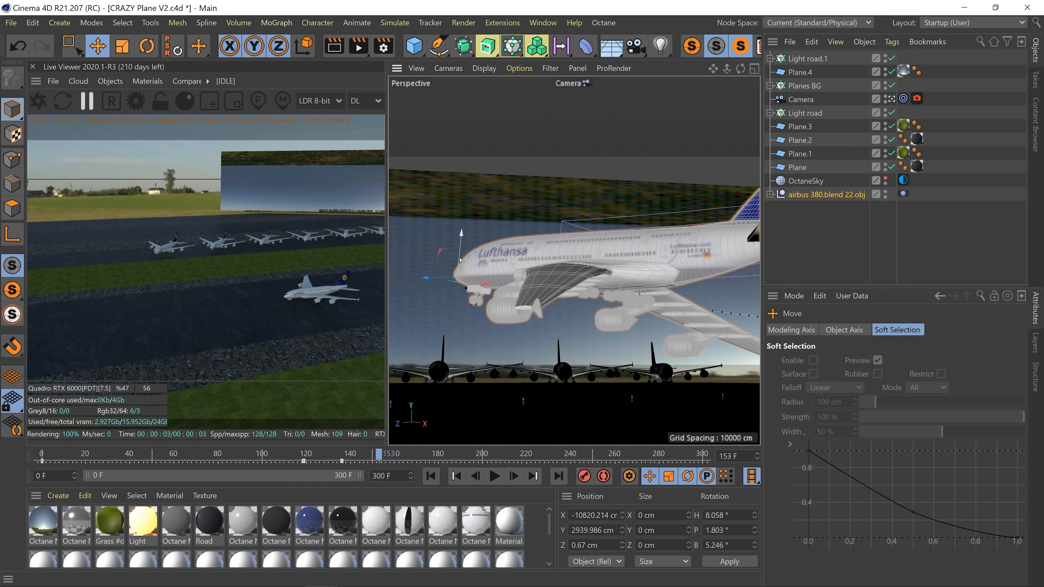
Lower the airbus to a height of about 2212 cm at frame 153, record a keyframe and play the animation.
left_click_drag(460, 260, 458, 303)
left_click(584, 476)
left_click(494, 476)
left_click(494, 476)
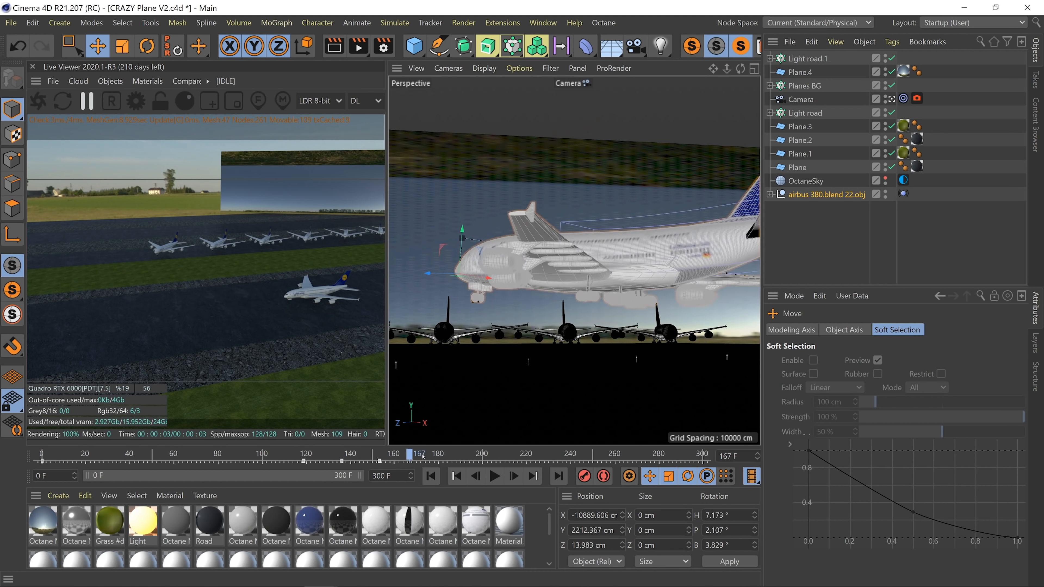
Rotate the airbus at frame 197 to about -162° heading and -6° pitch, and record a keyframe.
key("r")
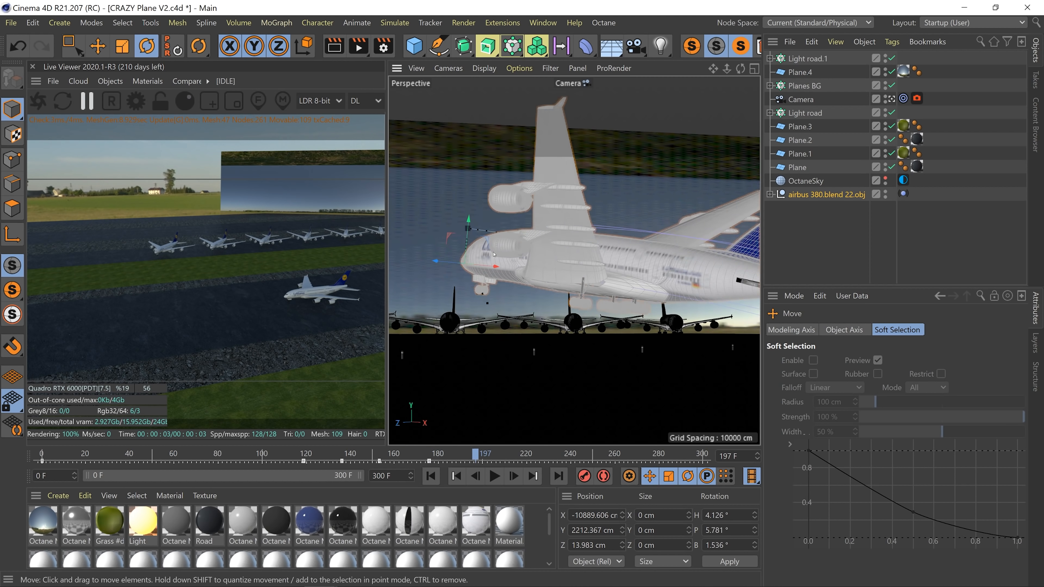
left_click_drag(465, 284, 608, 288)
left_click_drag(711, 267, 715, 287)
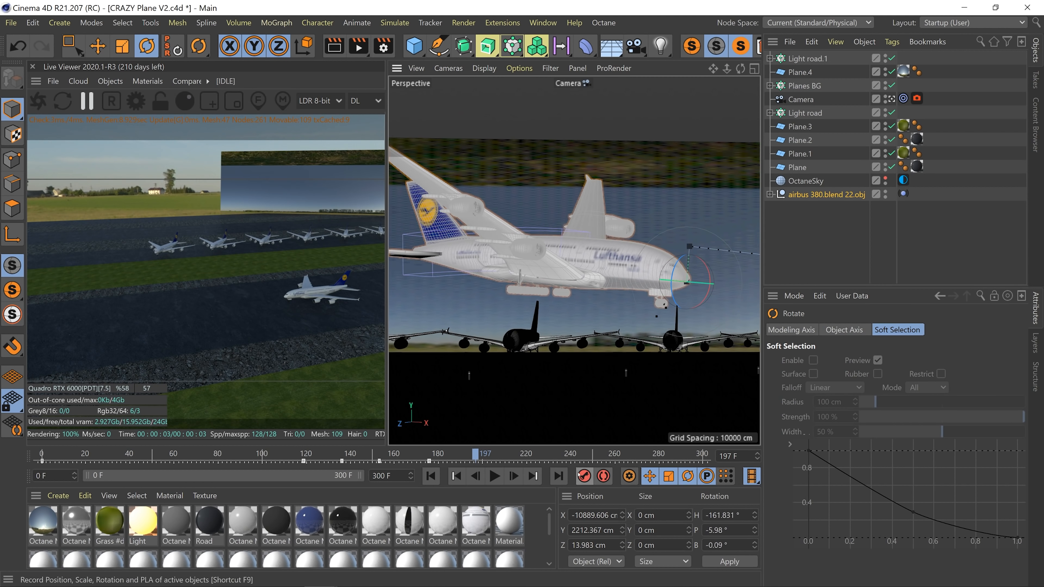
left_click(579, 475)
Set the camera's focal length to 80 mm, and select the Plane.4 backdrop.
left_click(801, 100)
left_click(927, 330)
double_click(878, 418)
type("80")
key("Return")
left_click(799, 72)
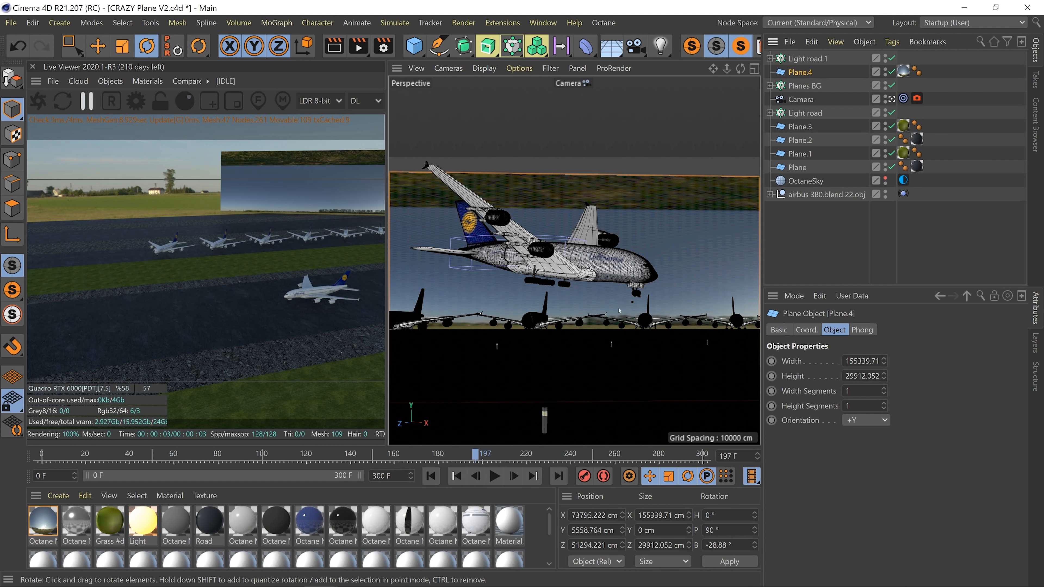
left_click(619, 310)
Expand the airbus 380 hierarchy, select its component objects and play the animation.
left_click(770, 195)
left_click(804, 209)
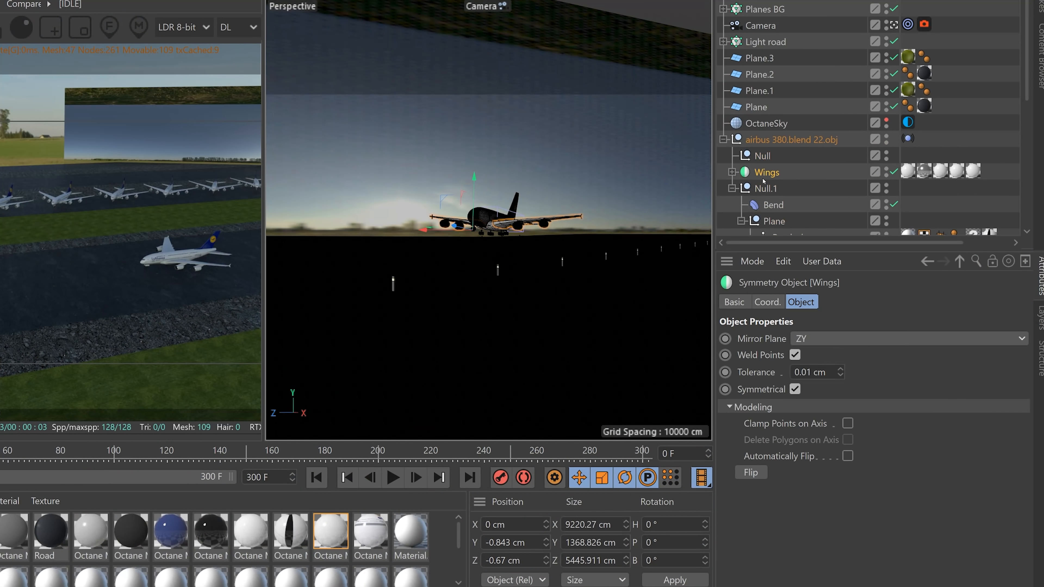
left_click(763, 156)
scroll(780, 206, "down", 6)
left_click(789, 229, "shift")
left_click(392, 477)
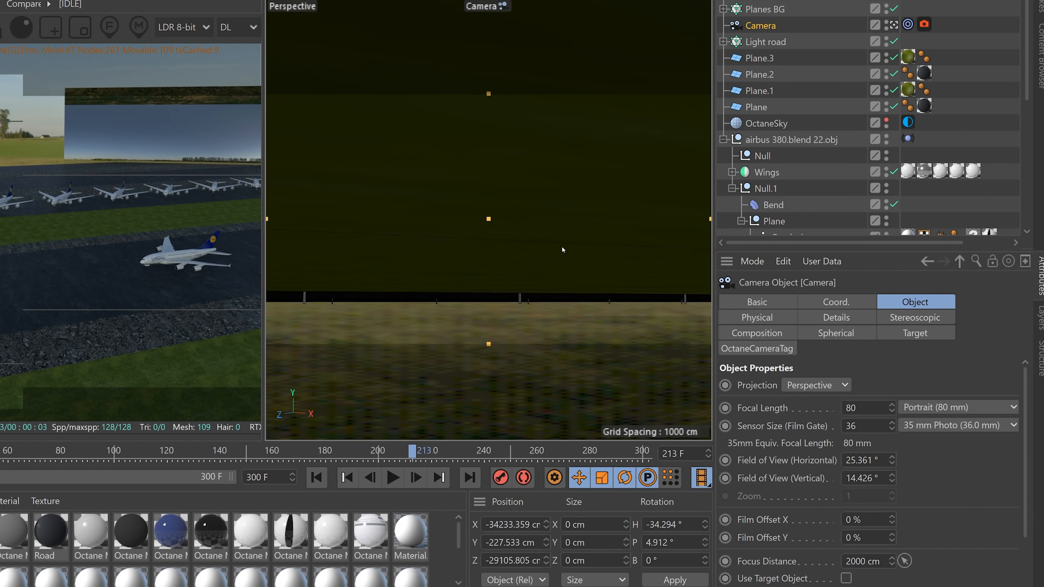
Shift the Planes BG cloner to X -15060.033 cm and play the animation against the moving airplane.
left_click(781, 302)
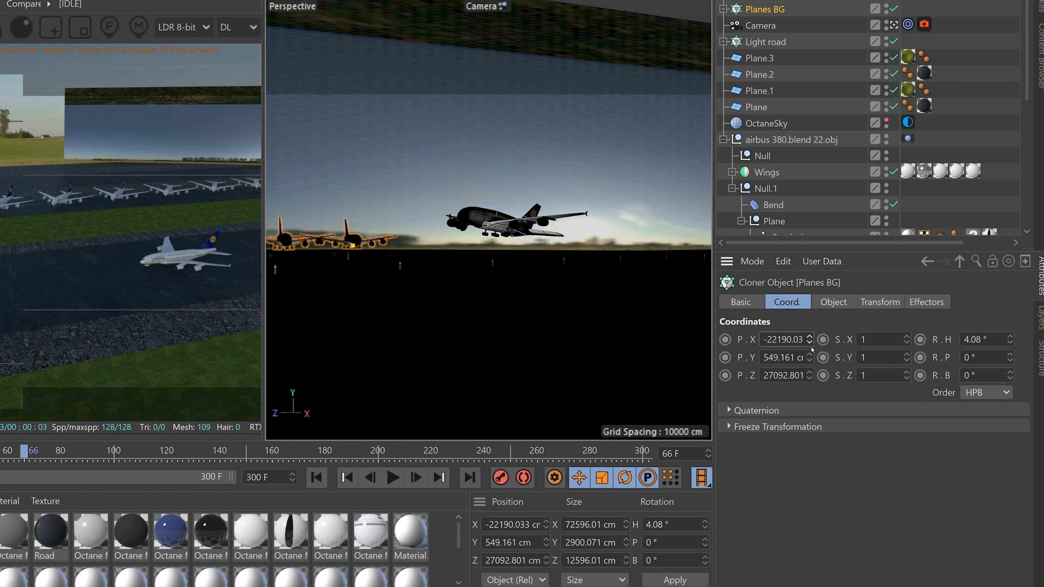
left_click(393, 477)
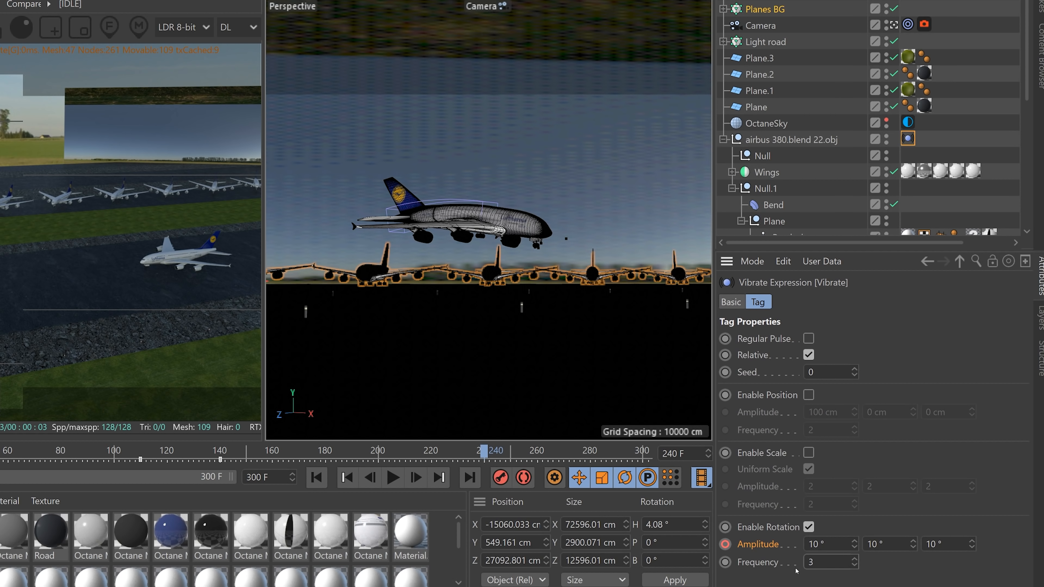
Animate the fuselage Bend deformer's strength to about 30° at frame 80.
left_click(801, 302)
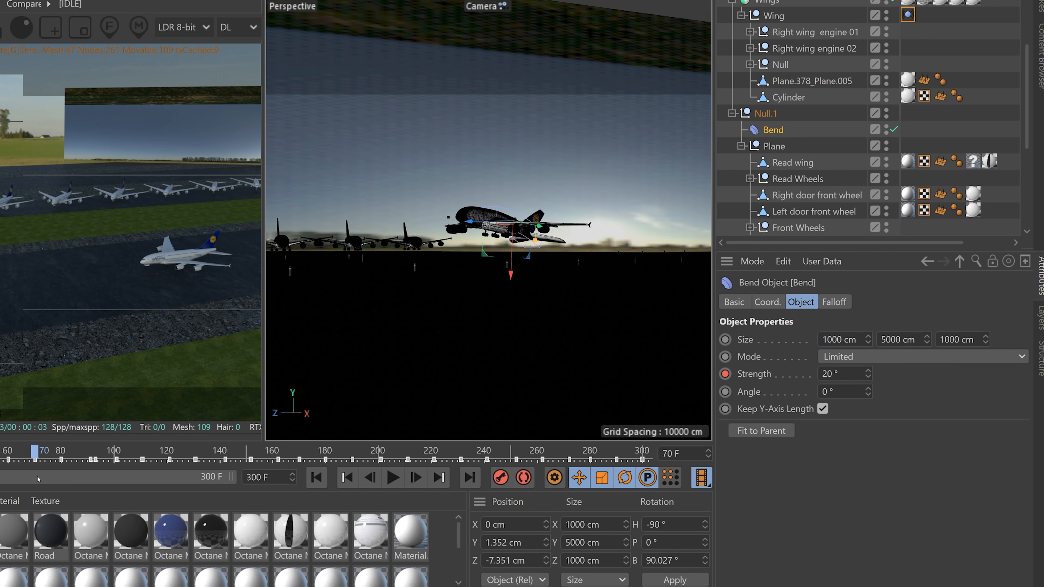
left_click(50, 456)
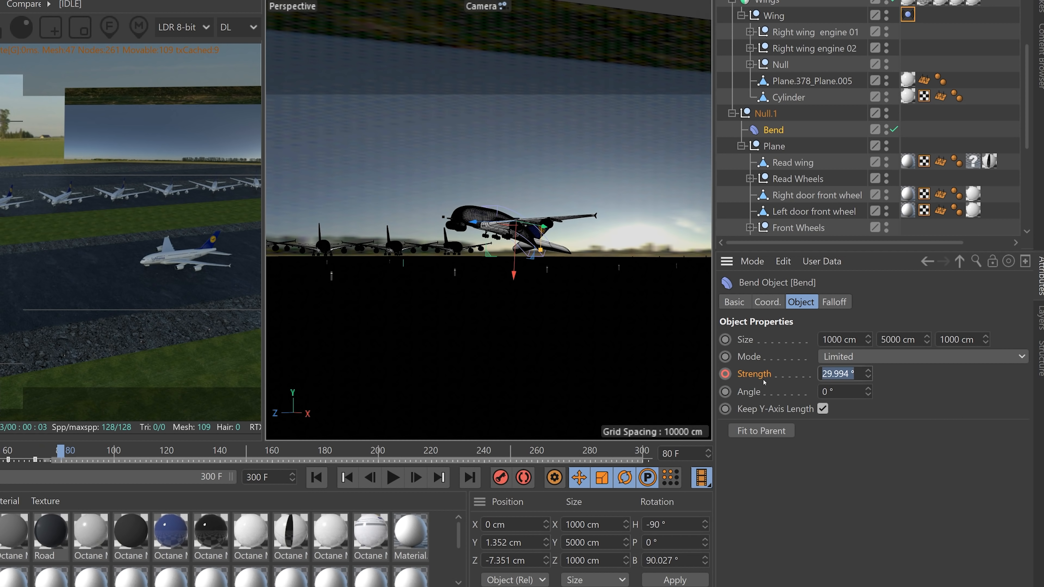
left_click(62, 458)
left_click(142, 456)
left_click(191, 456)
Delete the surplus Bend keyframes, paste copies of the kept ones further along the timeline and play the animation.
left_click_drag(298, 454, 167, 467)
key("Delete")
left_click_drag(334, 459, 111, 464)
left_click_drag(192, 457, 220, 455)
key("ctrl+v")
left_click_drag(259, 459, 428, 454)
key("ctrl+v")
left_click(420, 478)
left_click(393, 477)
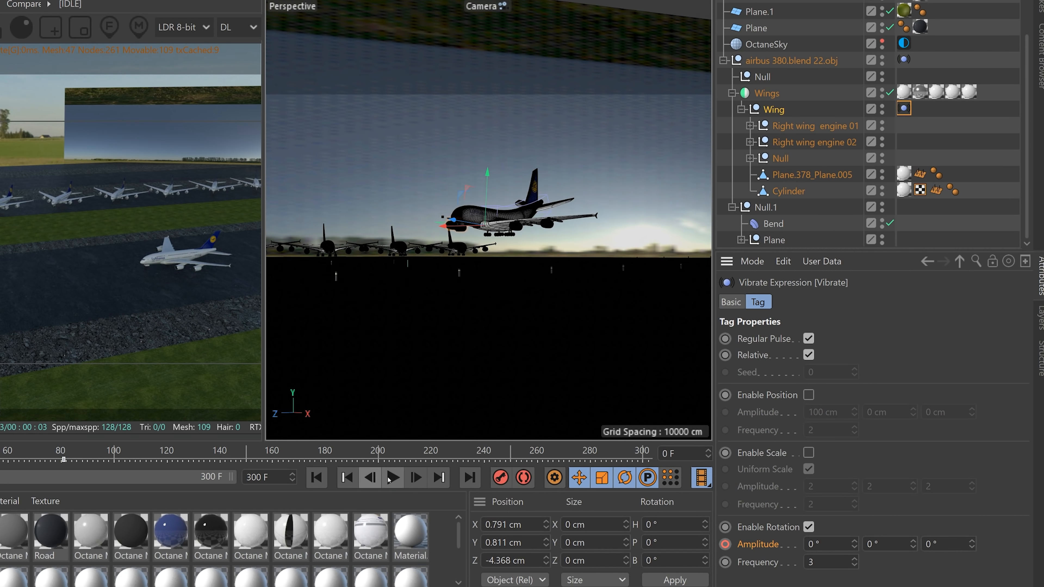
Play the animation to review the Wing's Vibrate motion.
left_click(390, 478)
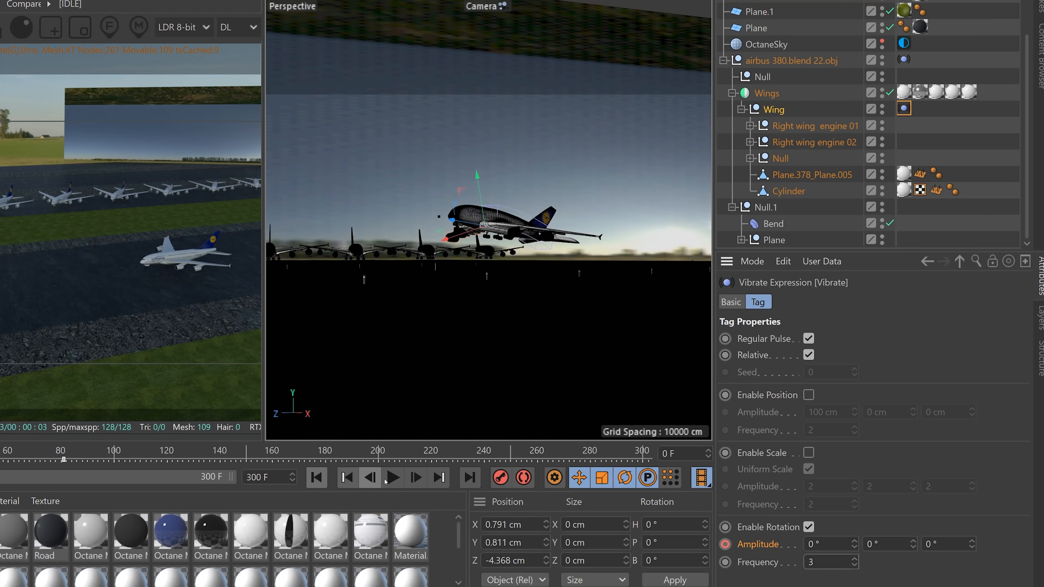
left_click(392, 477)
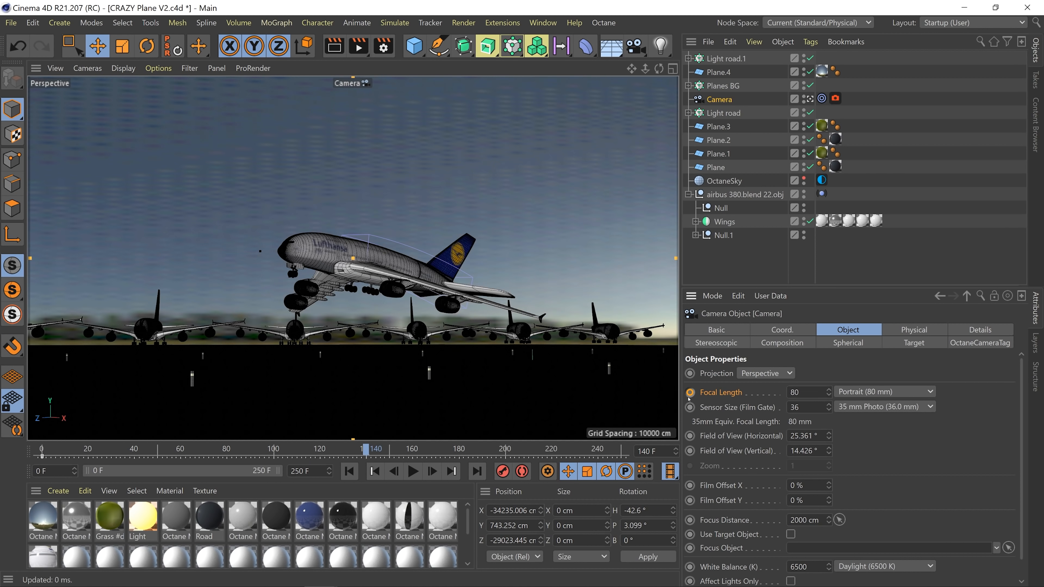
Duplicate the airbus 380 model as a separate top-level object in the scene hierarchy.
left_click(743, 195)
left_click_drag(740, 195, 729, 262, "ctrl")
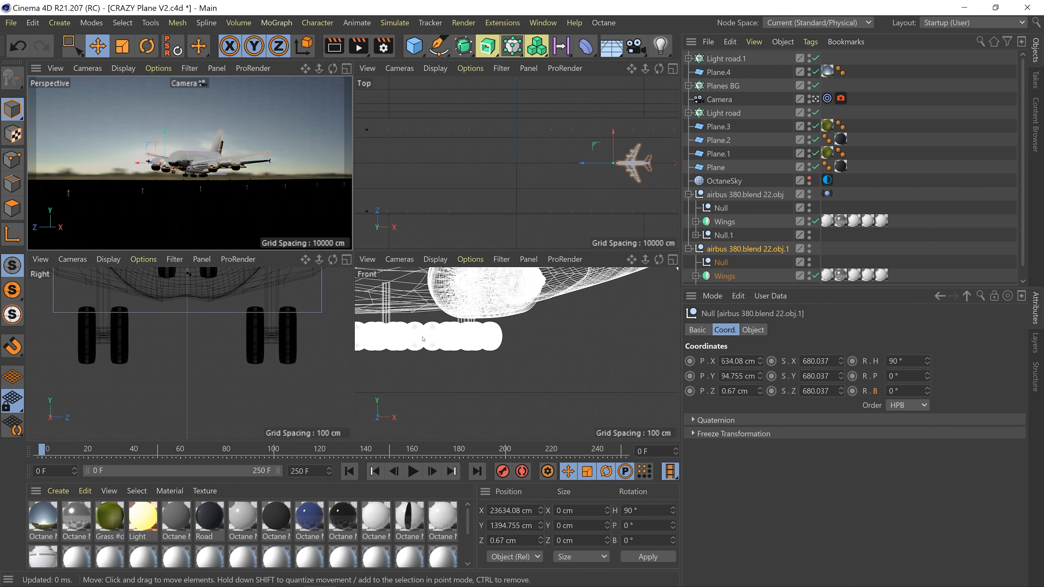
left_click_drag(284, 333, 284, 375)
scroll(717, 263, "down", 1)
left_click(696, 263)
scroll(725, 219, "up", 2)
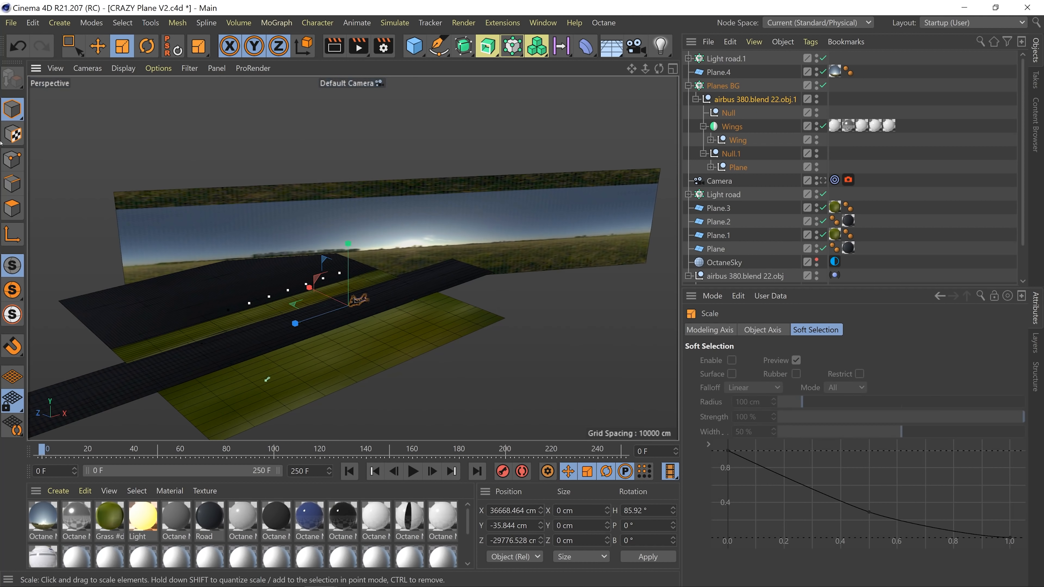
Merge the copied airbus inside Planes BG and all its children into a single object.
right_click(744, 99)
left_click(795, 366)
right_click(751, 140)
left_click(812, 574)
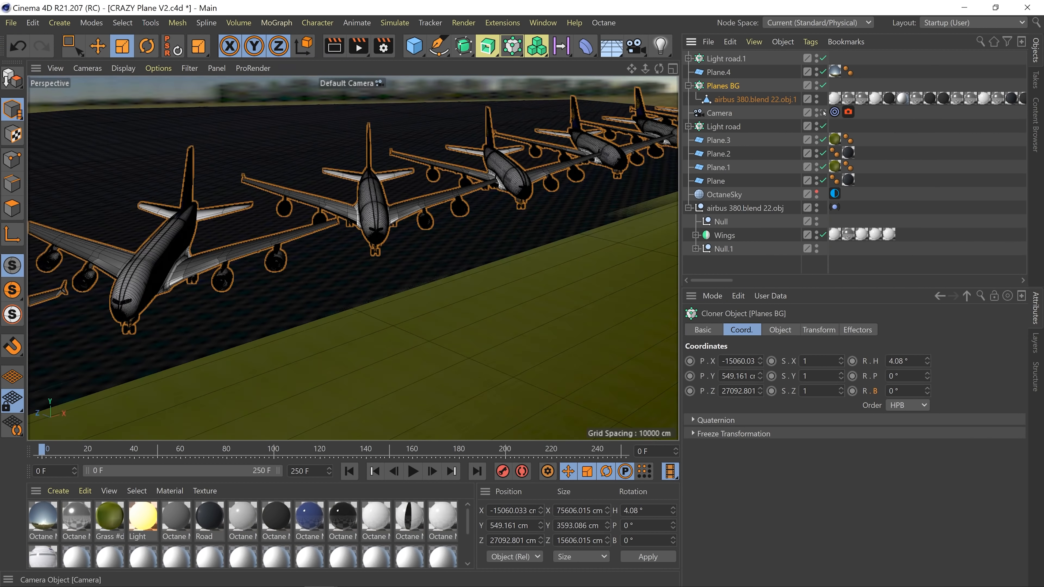
Look through the scene camera and set the Planes BG cloner's heading to 4°.
left_click(823, 113)
left_click_drag(926, 380, 925, 393)
left_click(789, 331)
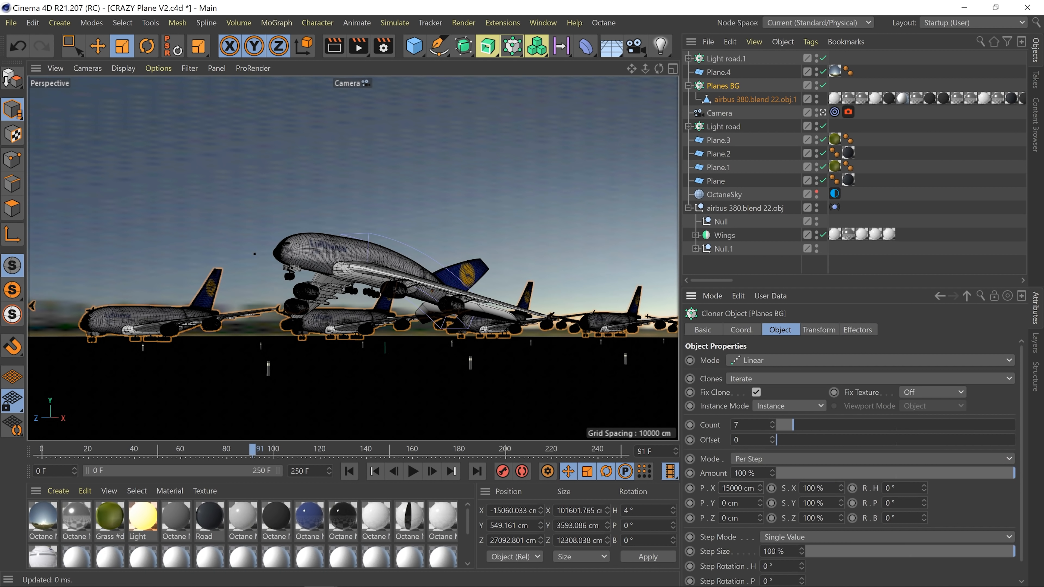
Adjust the clones' rotation in the Planes BG cloner's transform settings and view the result at frame 127.
left_click(819, 330)
left_click_drag(924, 379, 924, 370)
left_click_drag(253, 449, 336, 449)
Open the thin lens settings of the camera's Octane Camera tag.
left_click(848, 112)
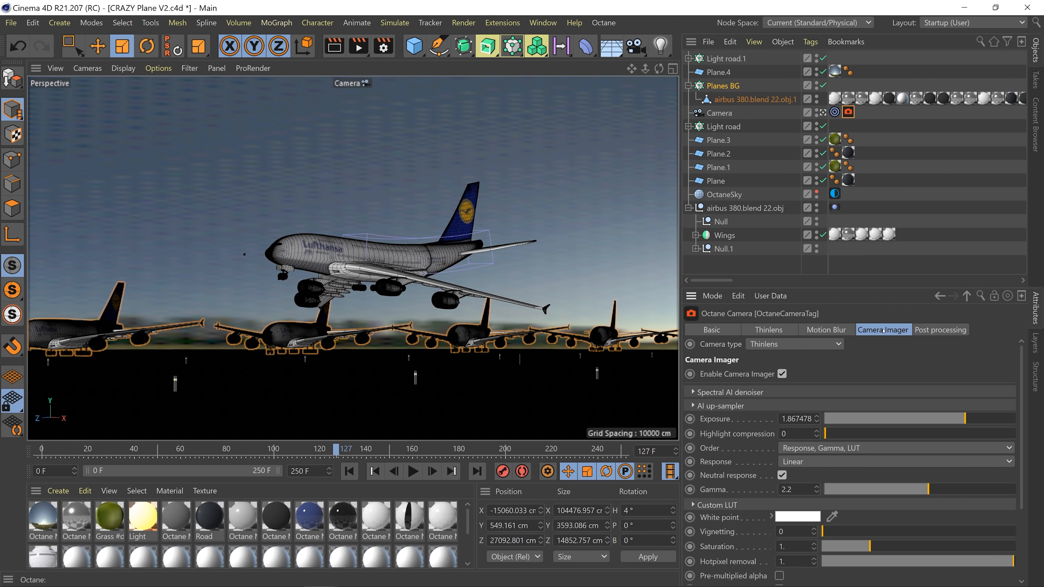
left_click(768, 330)
left_click(375, 47)
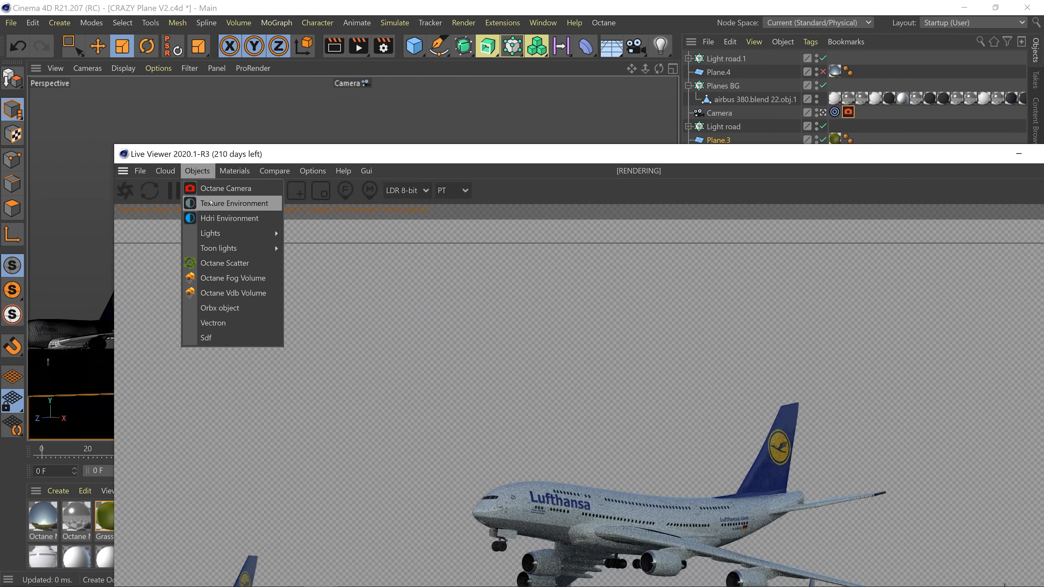
Add an Octane daylight to the scene and rotate it to angle the sunlight on the planes.
left_click(233, 206)
left_click_drag(768, 407, 408, 408)
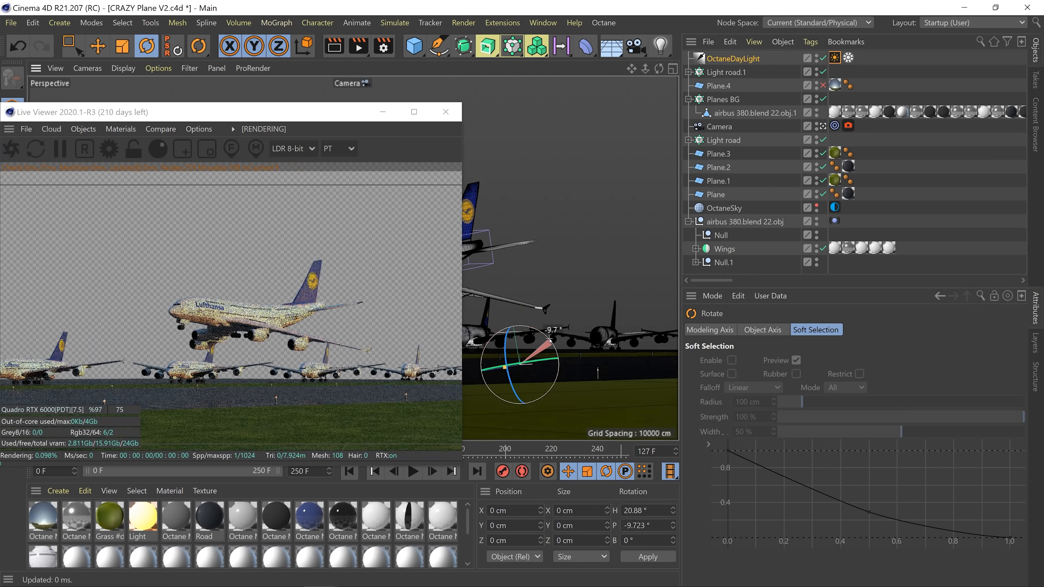
left_click_drag(505, 357, 501, 361)
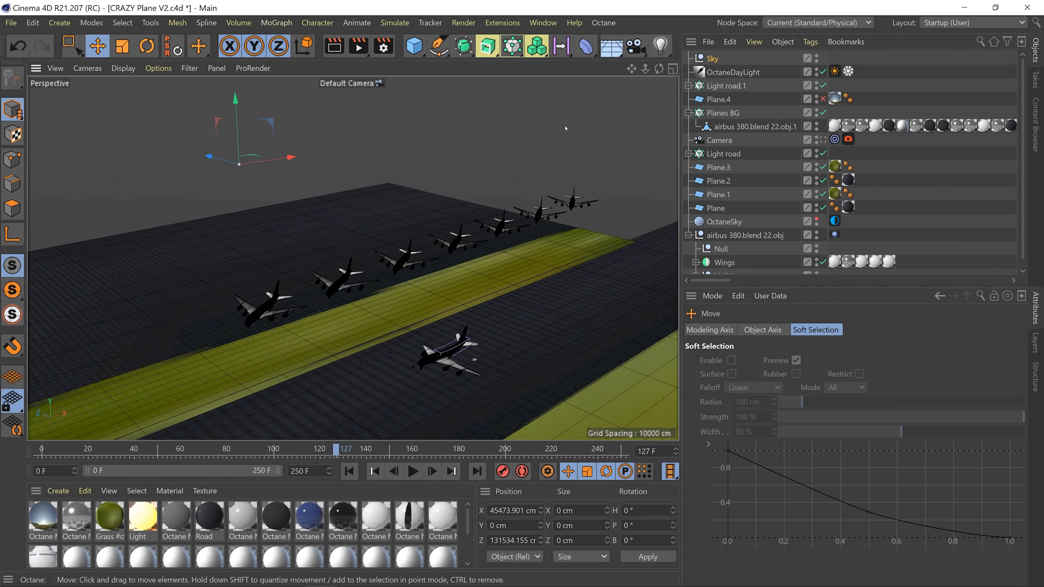
Group the ground planes into a null named Ground and the sky and light objects into one named SKY.
left_click(718, 167)
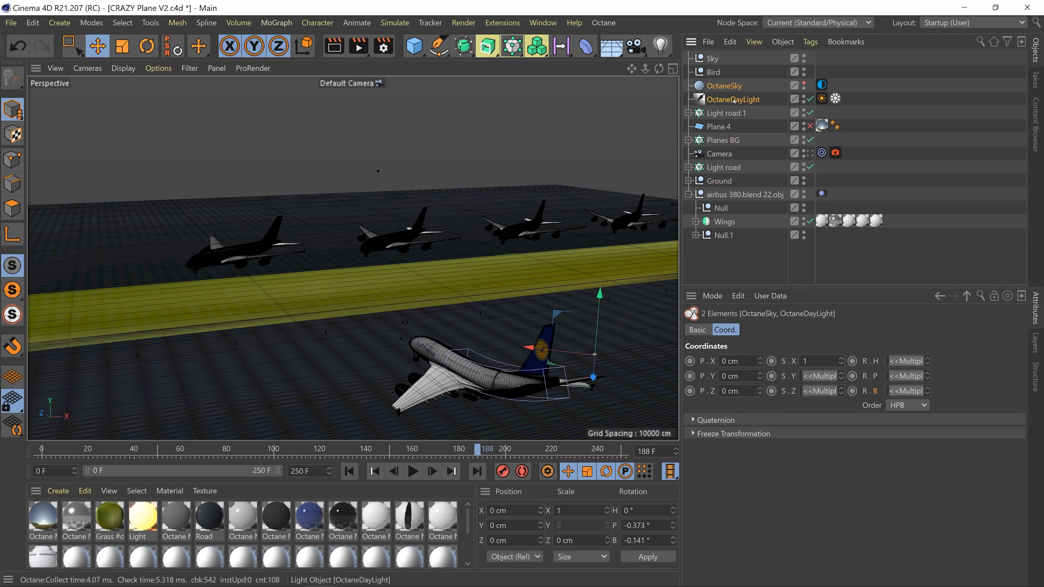
left_click(721, 154, "ctrl")
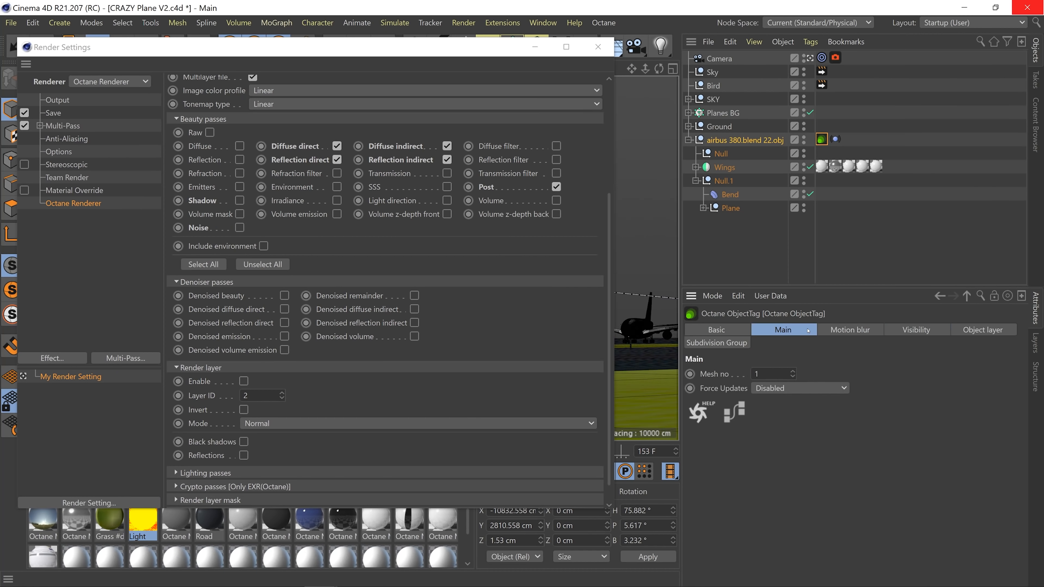
Enable the ambient light direct, ambient light indirect and sun light direct passes in the Octane render passes.
scroll(355, 369, "down", 5)
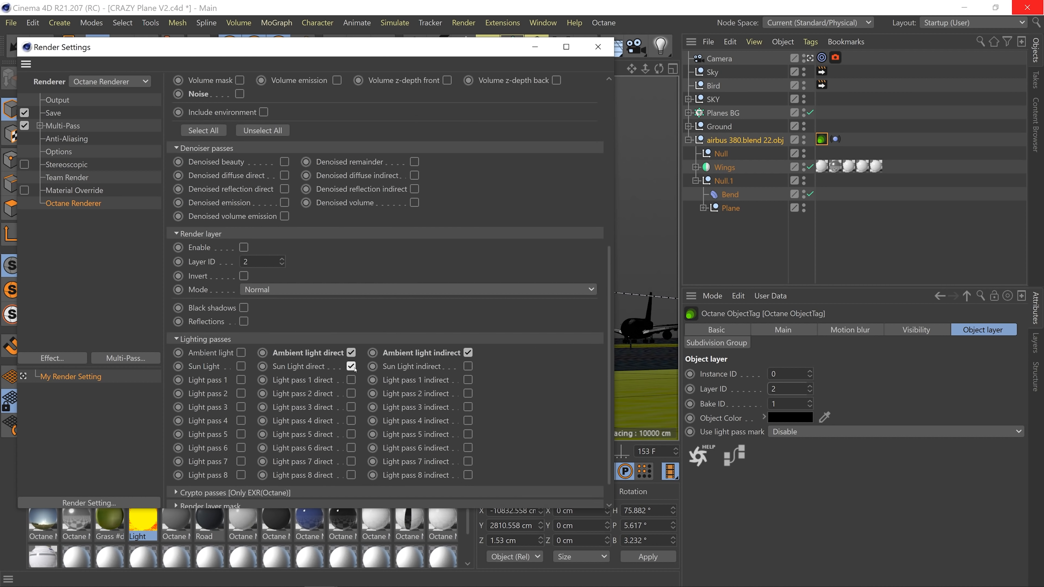
scroll(355, 368, "down", 6)
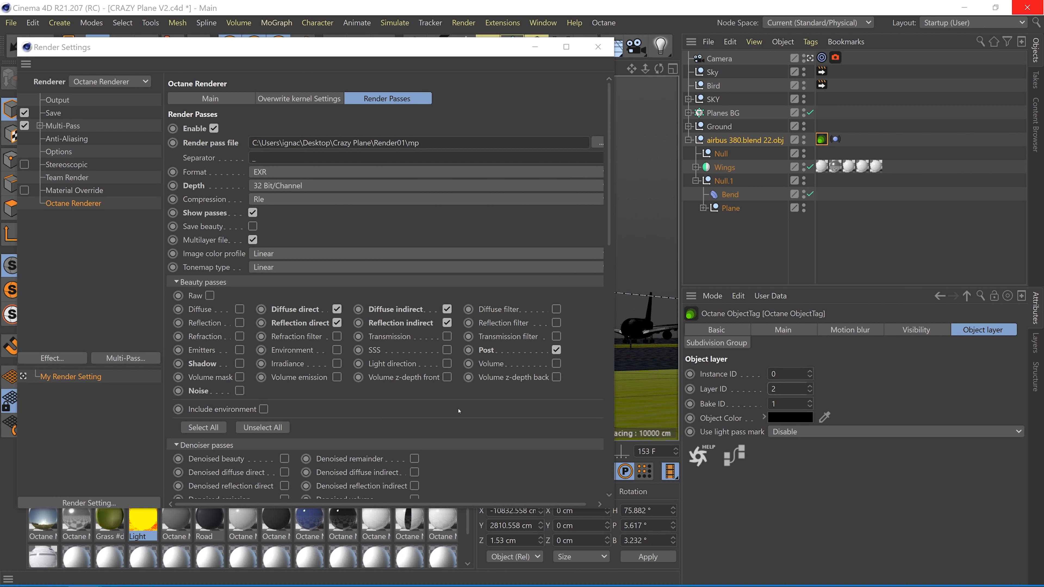
scroll(459, 411, "down", 10)
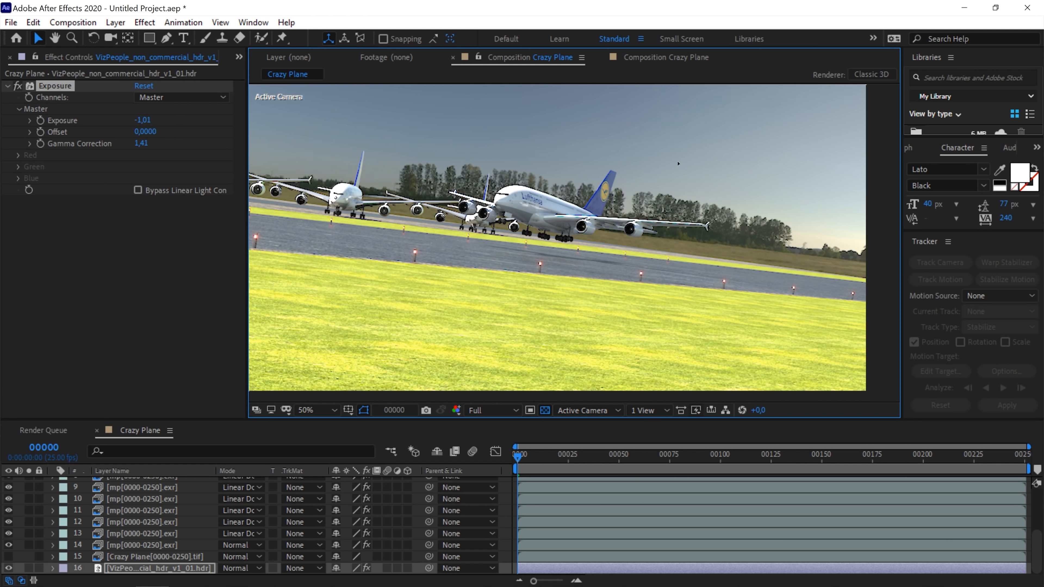
Switch to After Effects and apply Hue/Saturation to the VizPeople HDR background layer.
key("ctrl+space")
type("h")
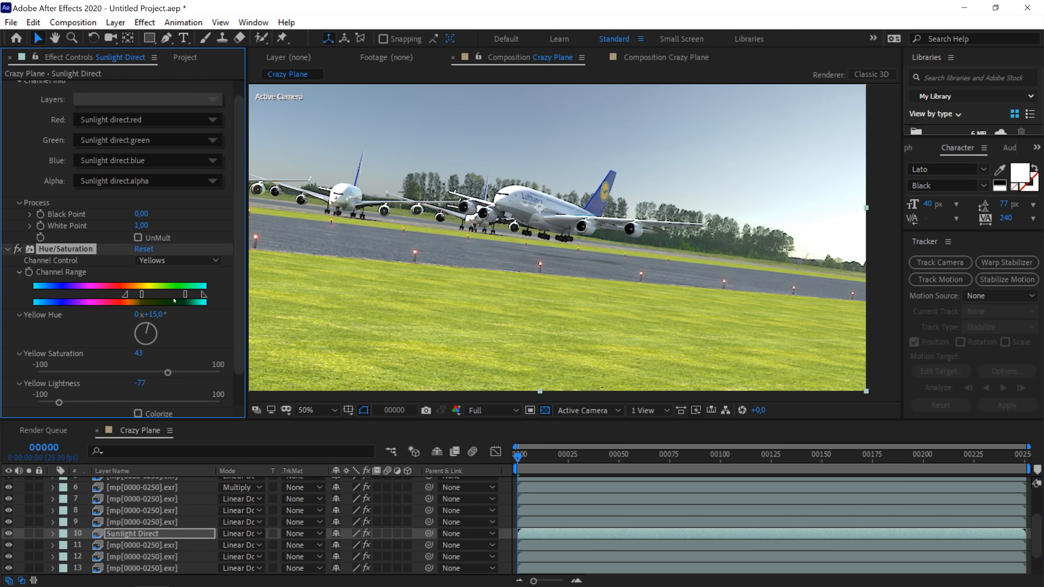
Isolate the EXR pass layer directly below Sunlight Direct to inspect it.
scroll(152, 539, "down", 2)
left_click(152, 547)
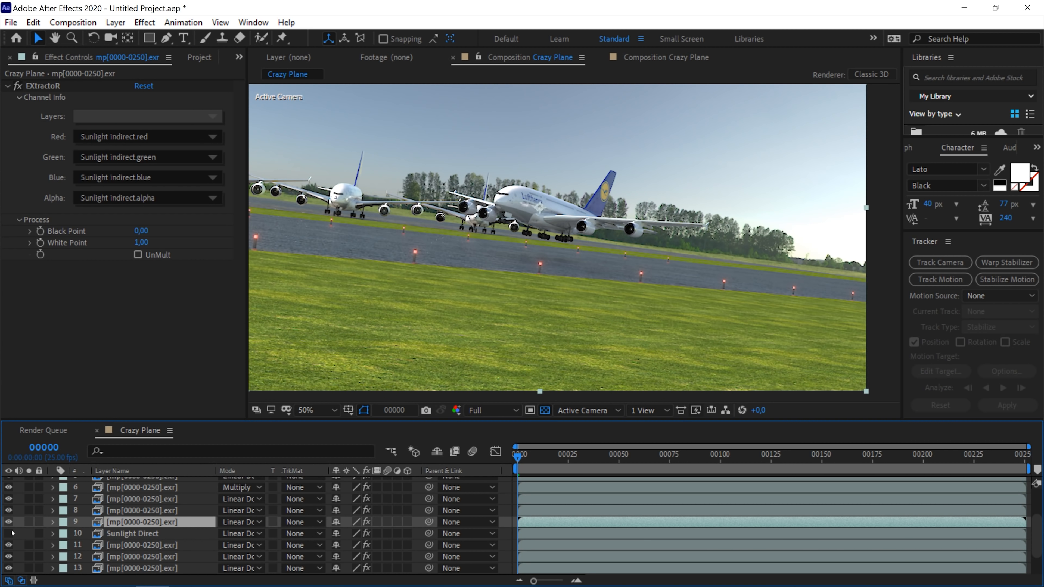
left_click(29, 546)
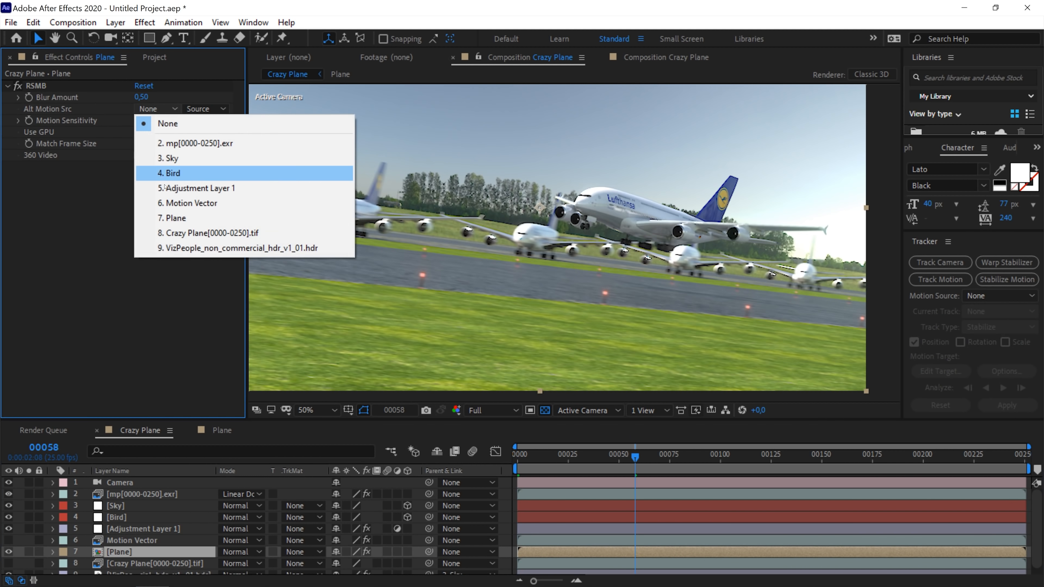
Set the Plane layer's RSMB motion source to Motion Vector and reshape the RGB curve on the curves adjustment layer.
left_click(180, 203)
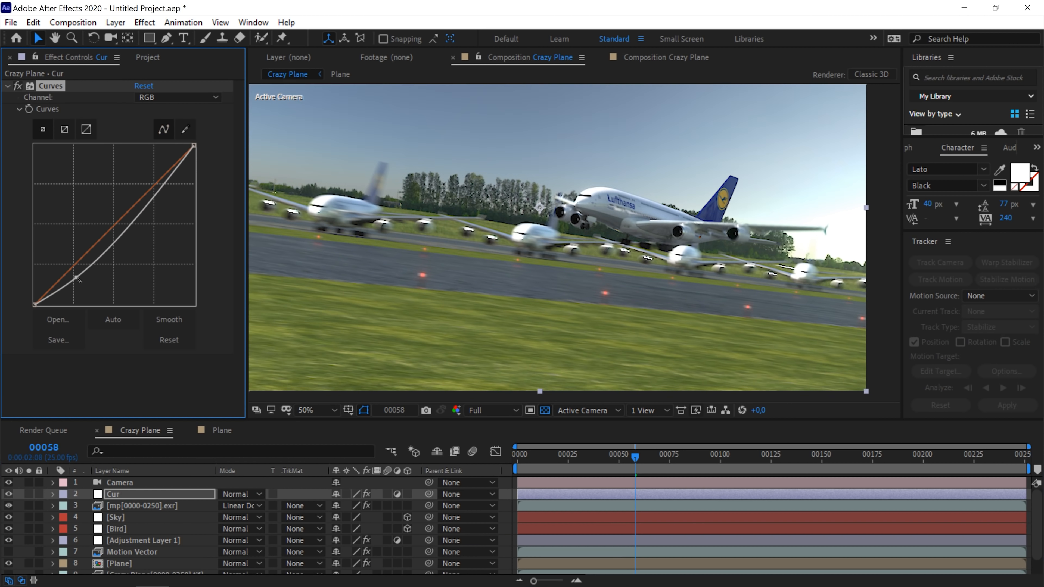
left_click_drag(68, 284, 71, 270)
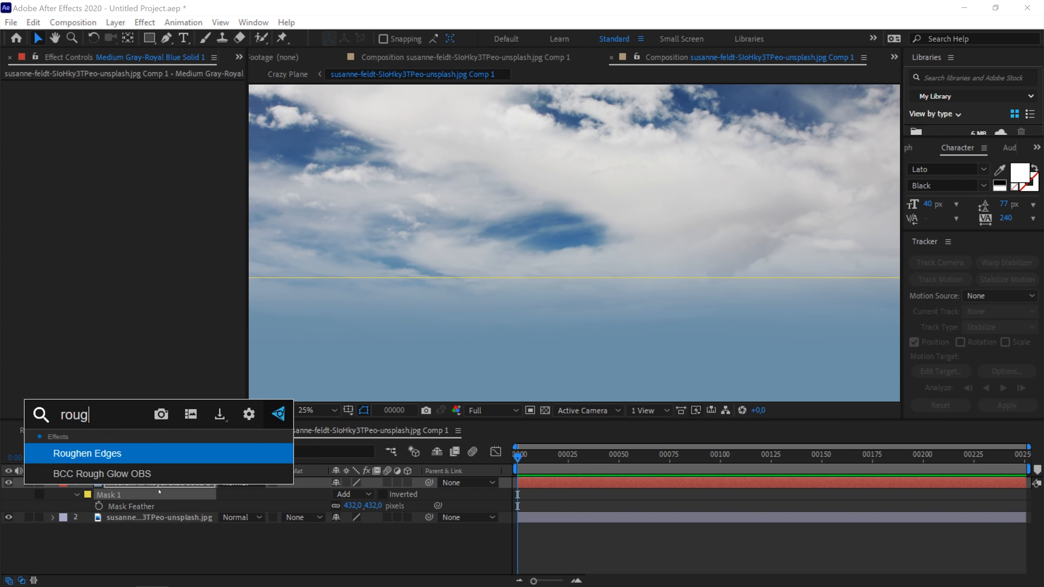
Apply Roughen Edges to the masked blue solid in the sky composition and select Adjustment Layer 1 in Crazy Plane.
key("Return")
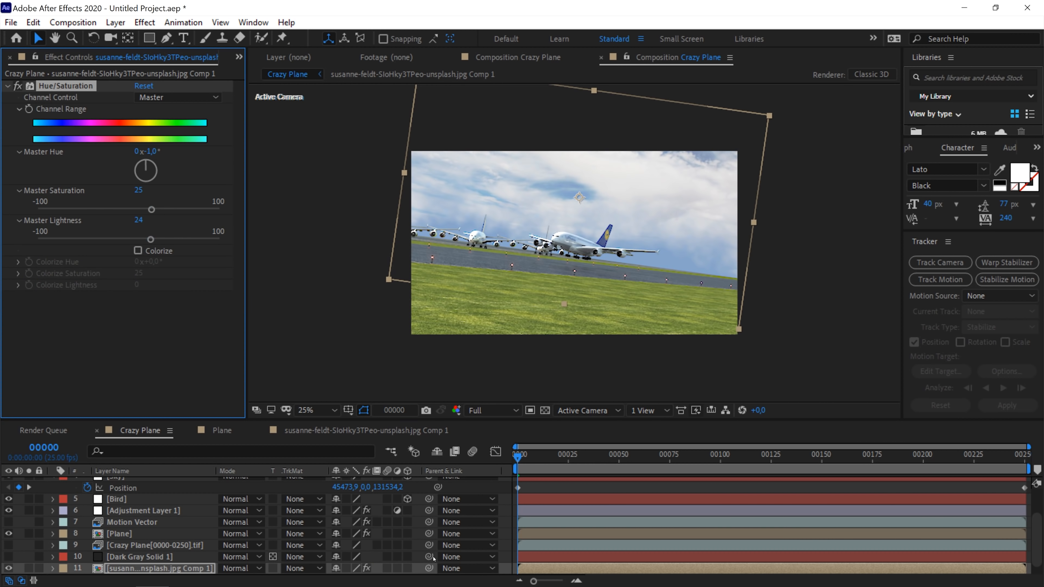
left_click(112, 510)
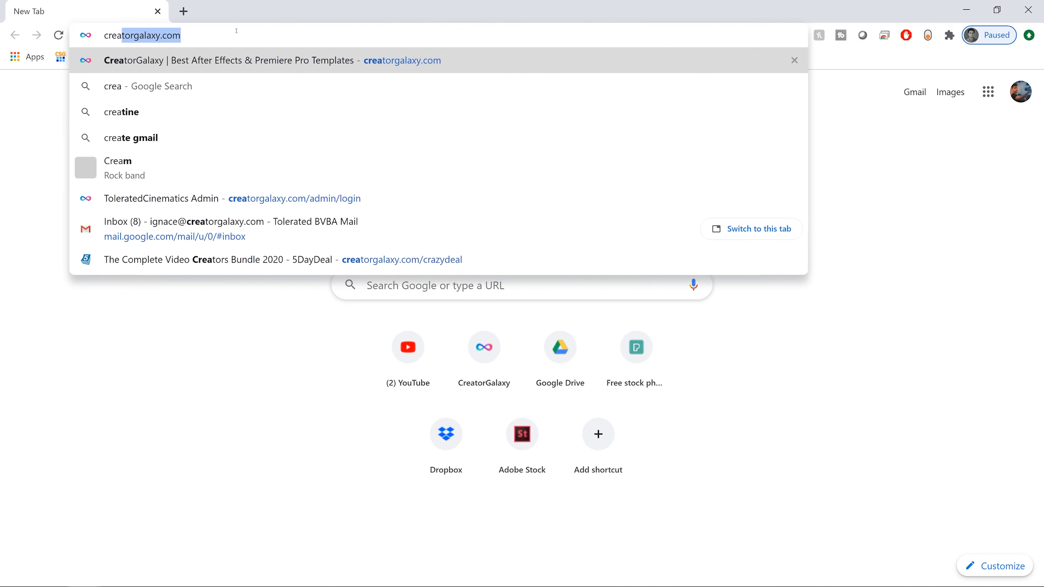
Switch to the browser, open creatorgalaxy.com and search the site for "camera sh".
key("Return")
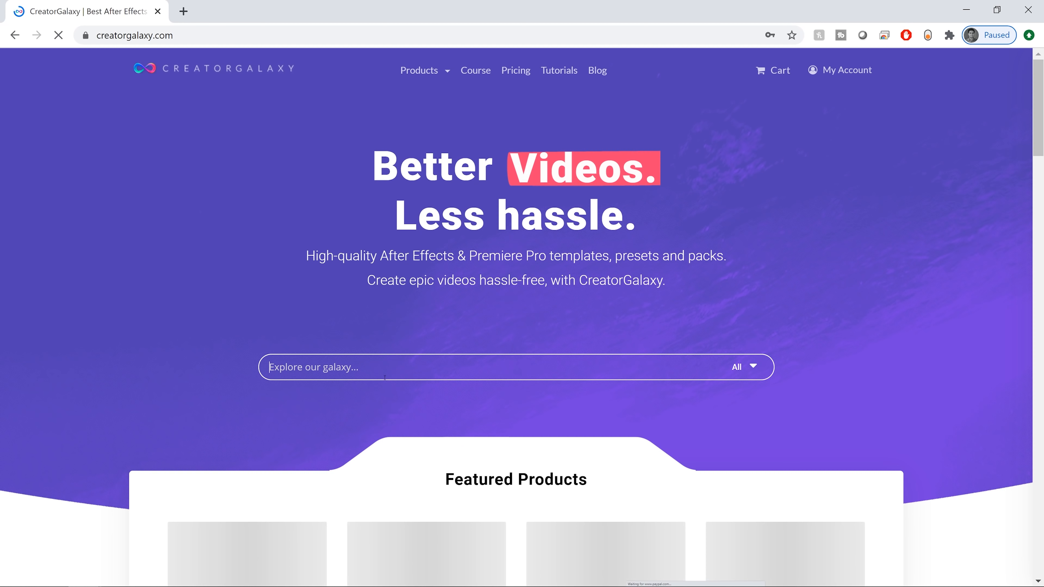
left_click(385, 378)
type("camera sh")
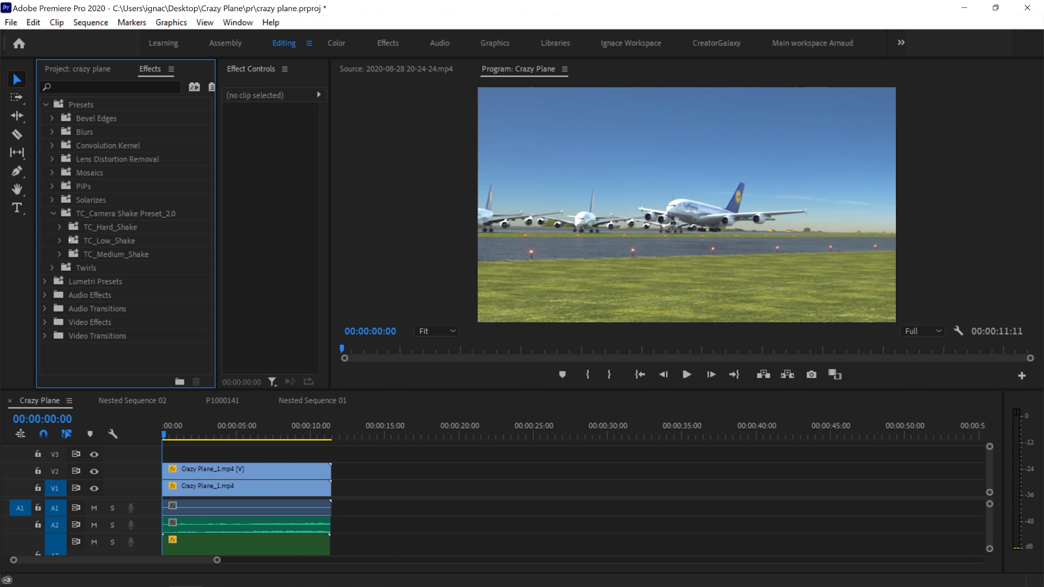
Switch to Premiere Pro and apply a TC_Hard_Shake preset to the Crazy Plane_1.mp4 clip on track V1.
left_click(60, 227)
left_click_drag(164, 294, 247, 486)
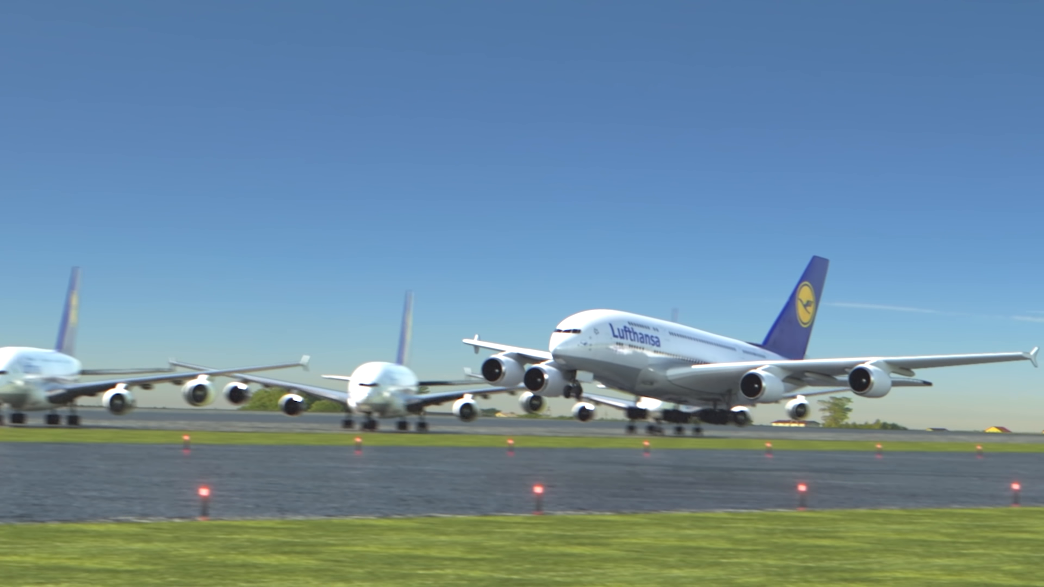